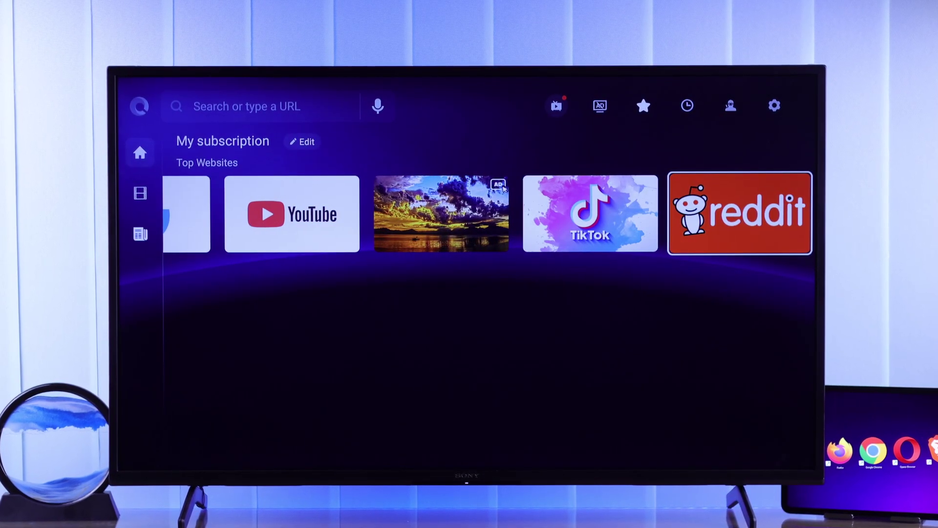
key(Right)
key(Right)
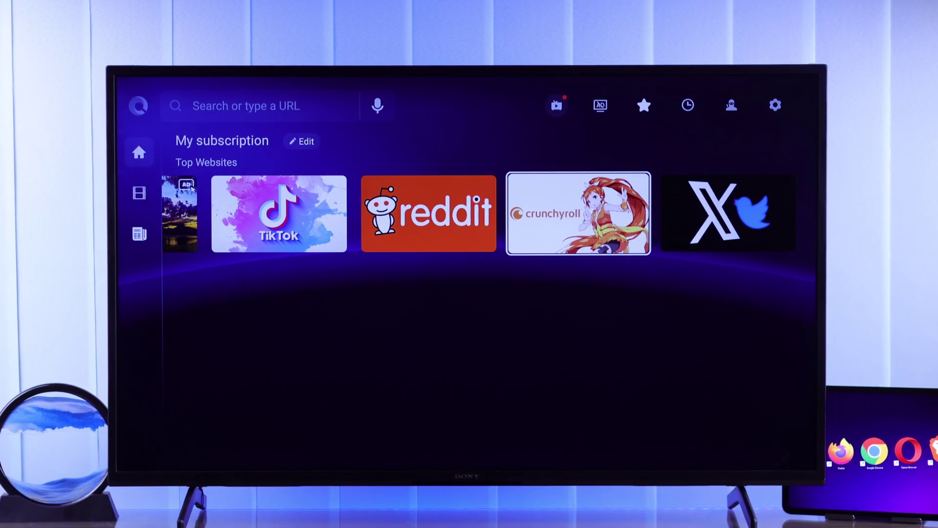
key(Right)
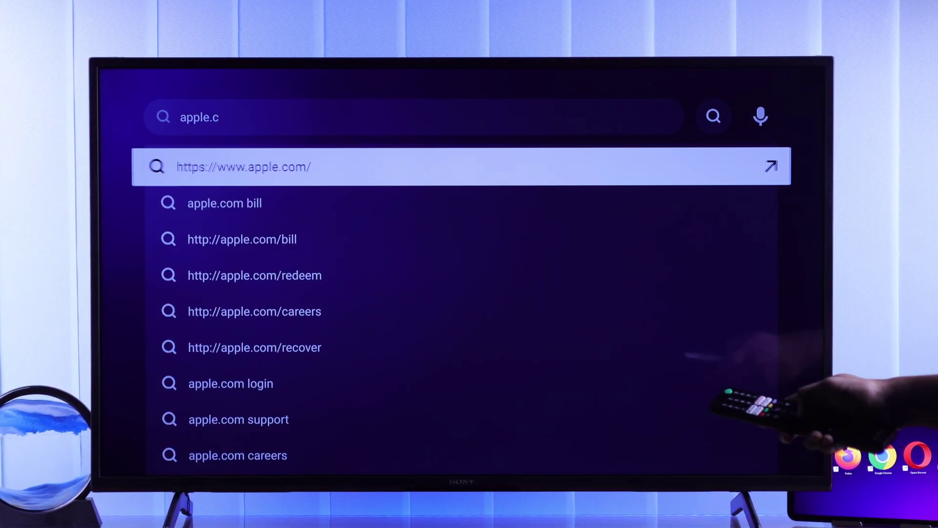
key(Return)
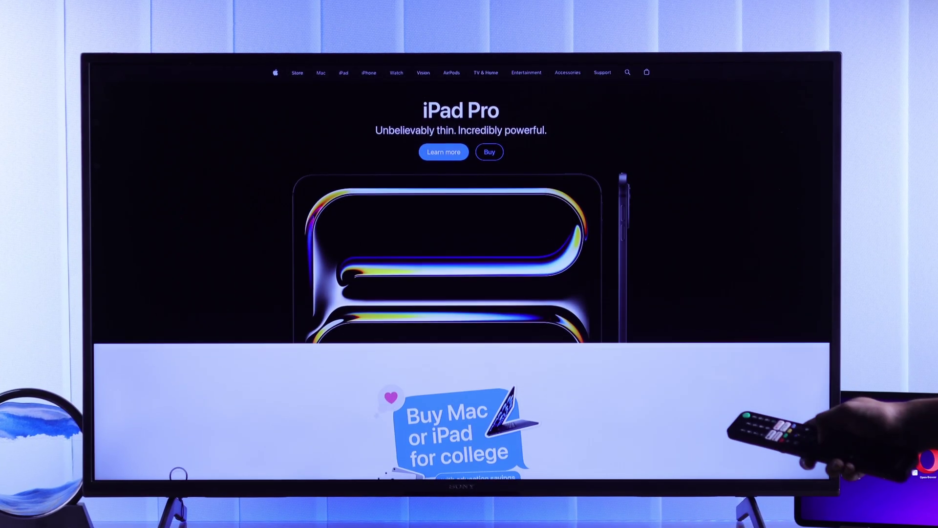
scroll(462, 271, down, 3)
scroll(461, 271, down, 5)
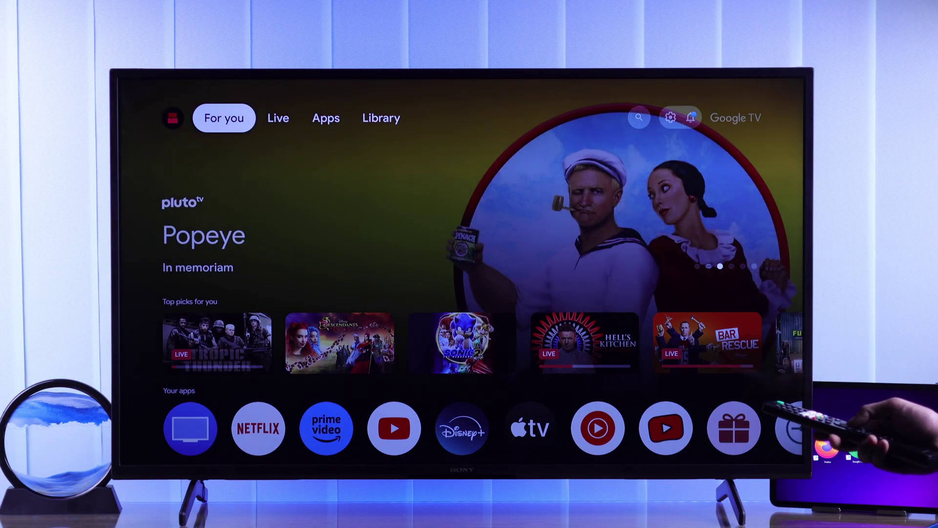
Step: Search 'Search for apps and games' on the Apps tab for 'browser'
key(Right)
key(Right)
key(Down)
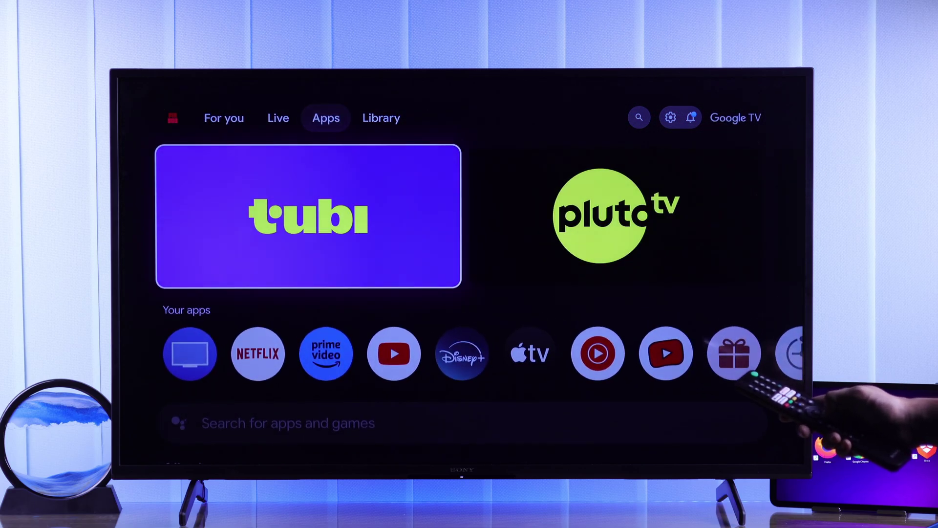
key(Down)
key(Down)
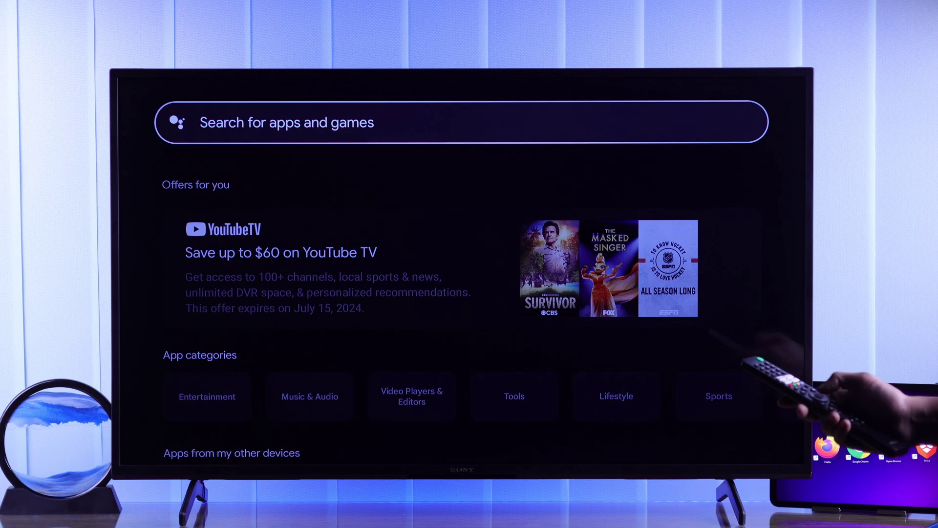
key(Return)
text(browser)
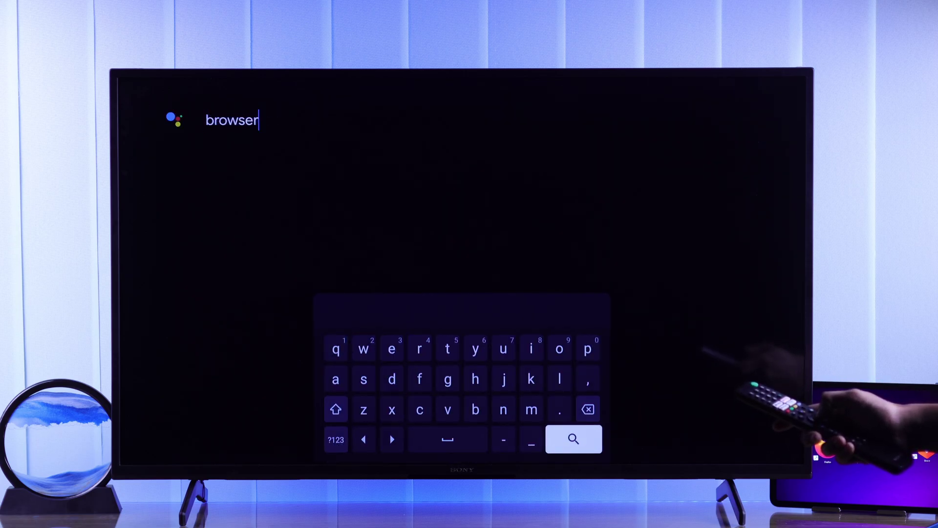
key(Return)
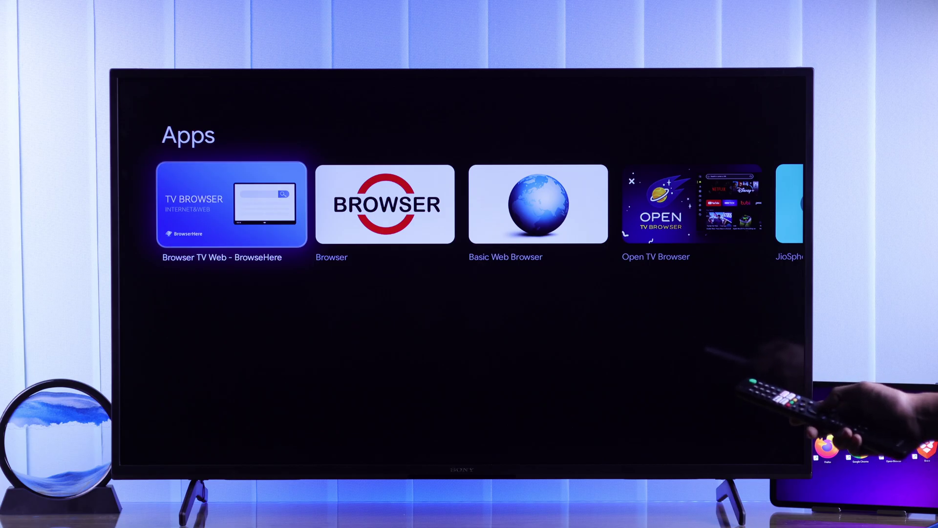
Step: Open the Browser TV Web - BrowseHere details page from the search results
key(Right)
key(Right)
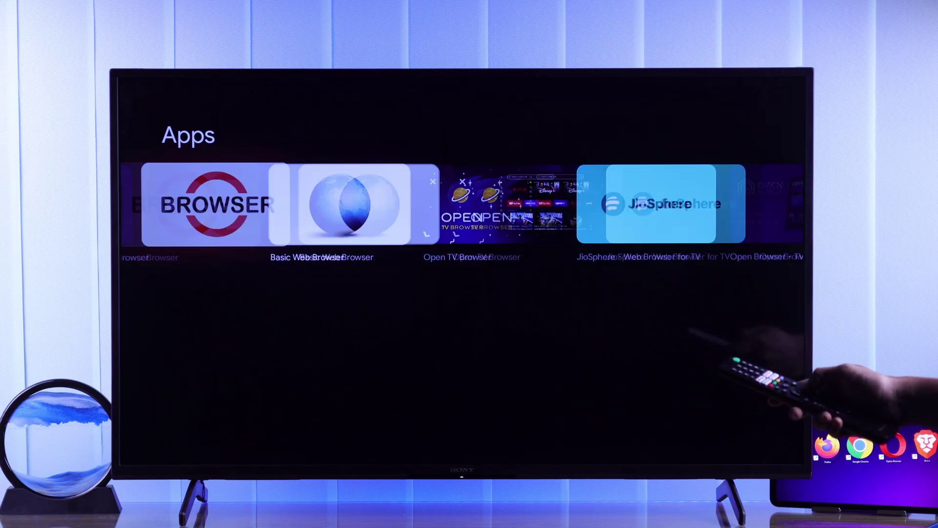
key(Right)
key(Right)
key(Left)
key(Left)
key(Left)
key(Left)
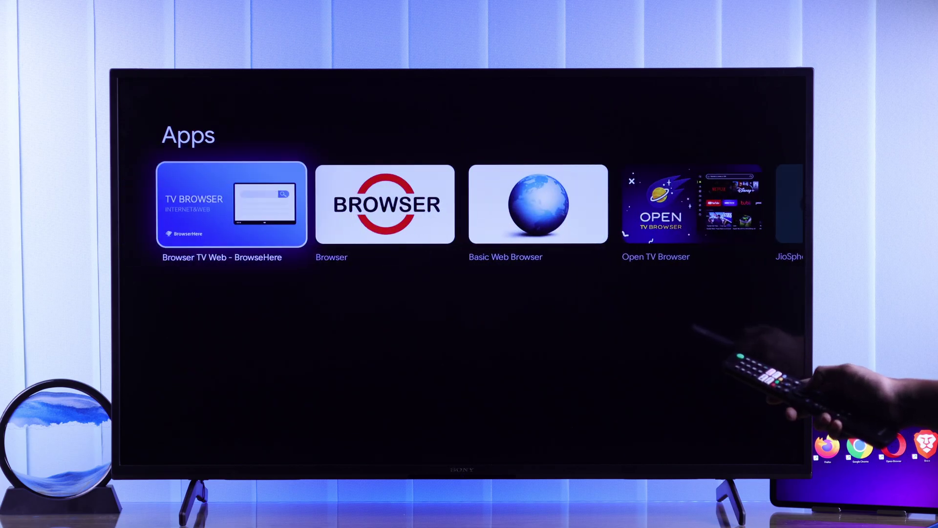
key(Return)
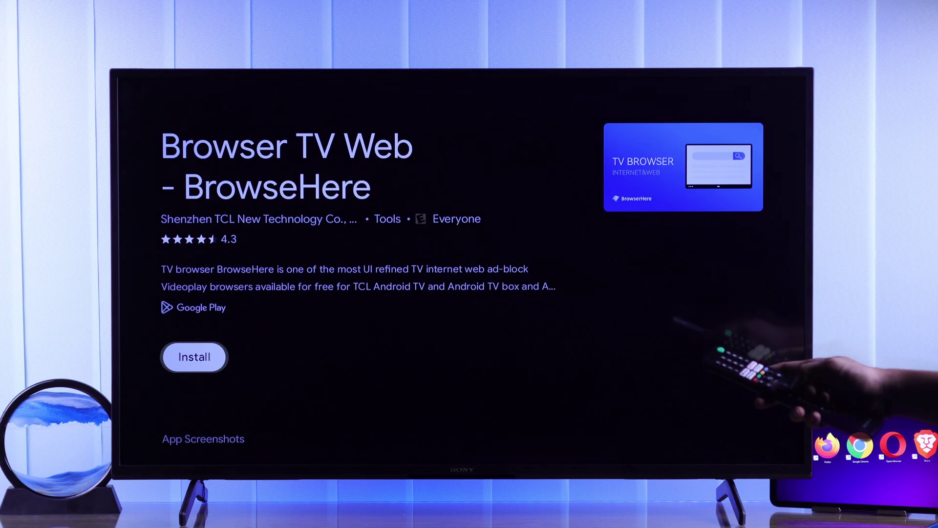
Step: Install Browser TV Web - BrowseHere and launch it once installed
key(Down)
key(Down)
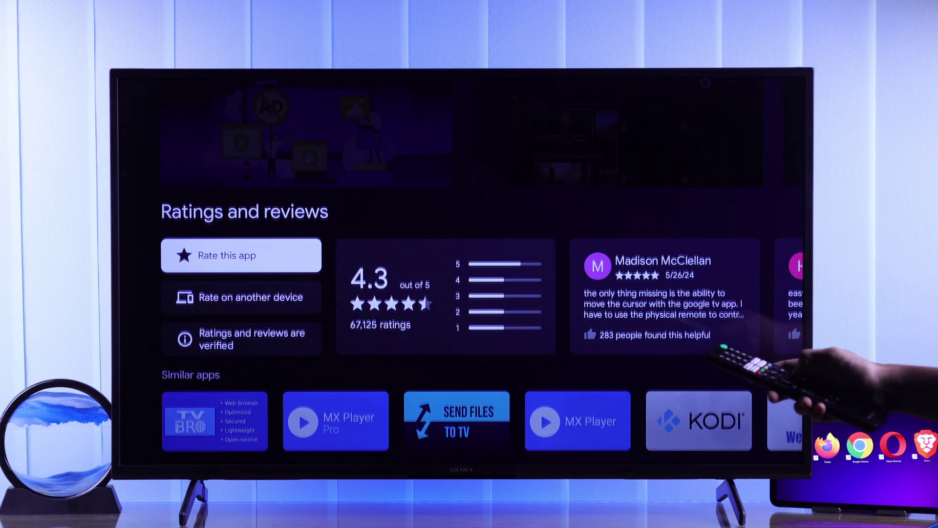
key(Up)
key(Up)
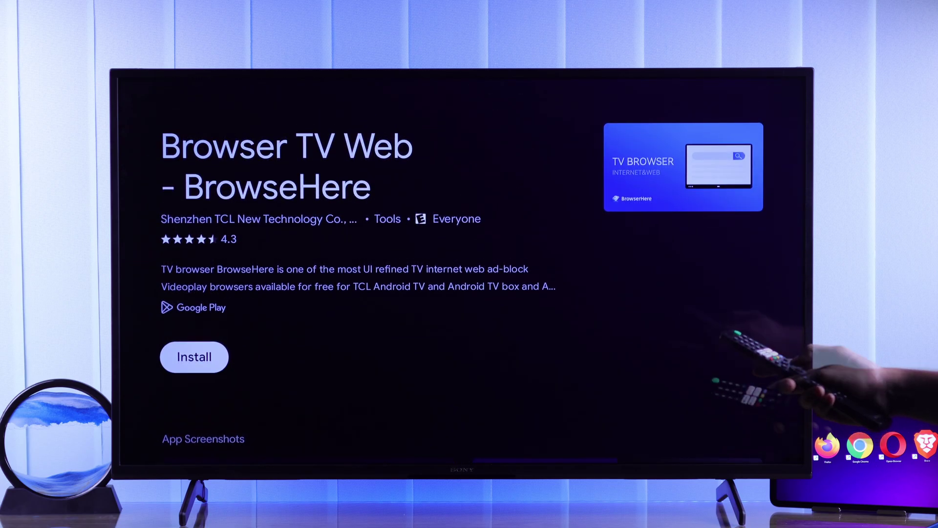
key(Return)
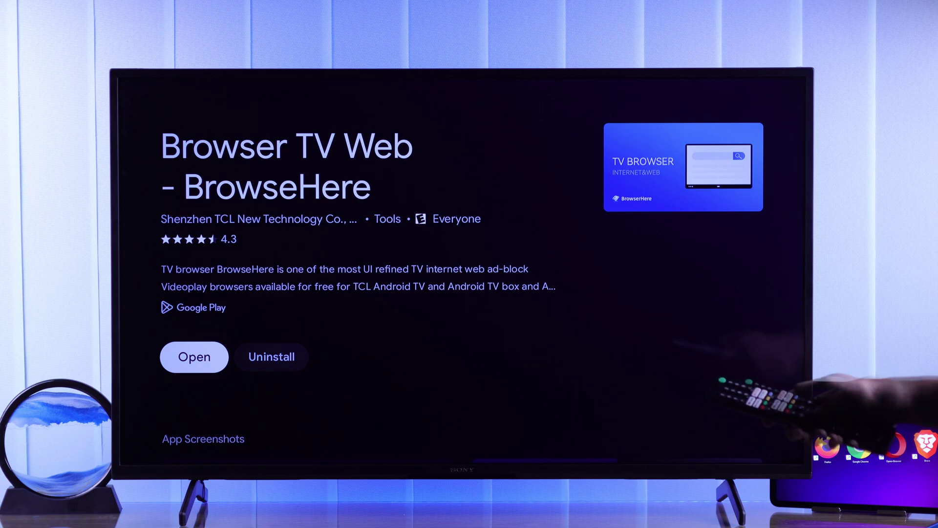
key(Return)
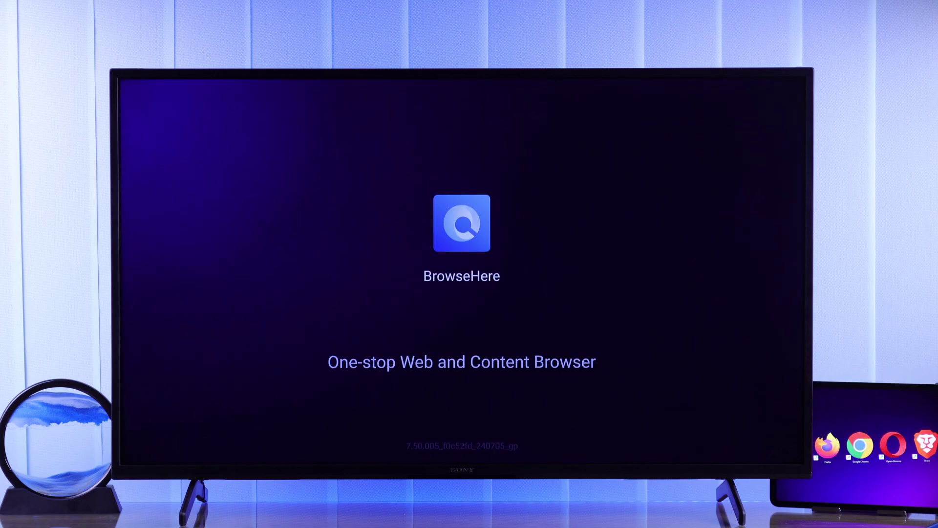
Step: Dismiss BrowseHere's welcome screens and browse the top website tiles
key(Return)
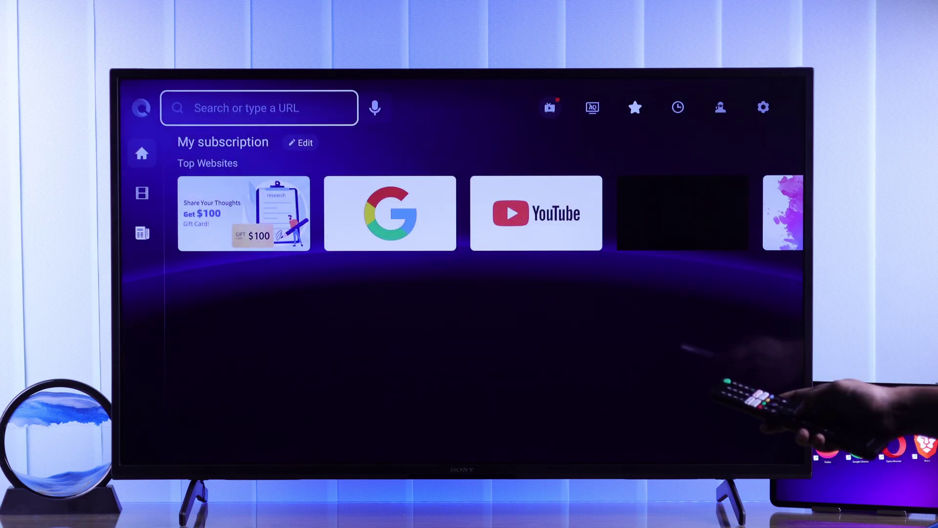
key(Down)
key(Right)
key(Right)
key(Right)
key(Right)
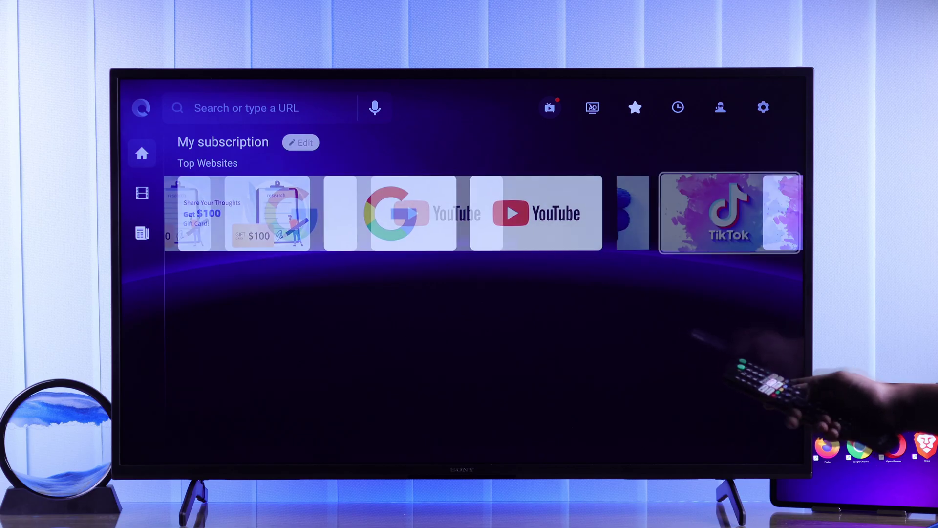
key(Right)
key(Right)
key(Right)
key(Right)
key(Right)
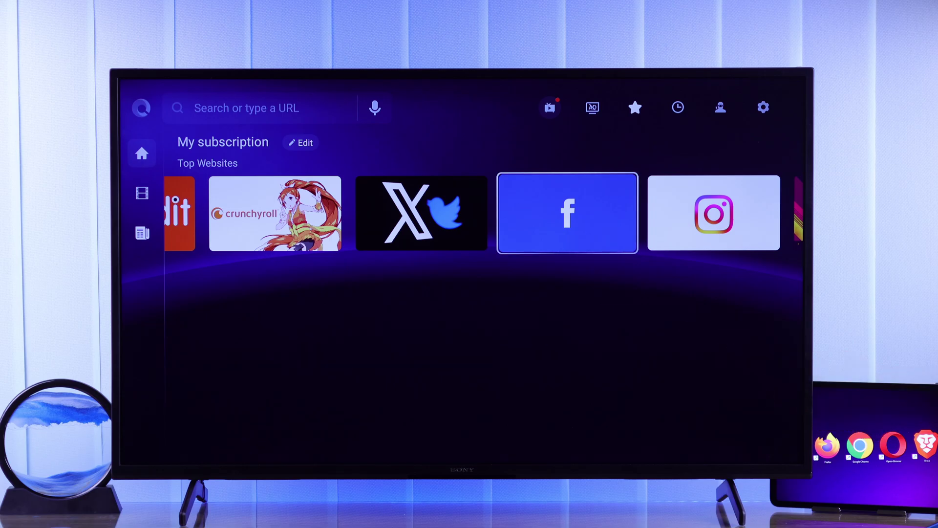
Step: Search BrowseHere for apple.com and open the Apple result
key(Up)
key(Return)
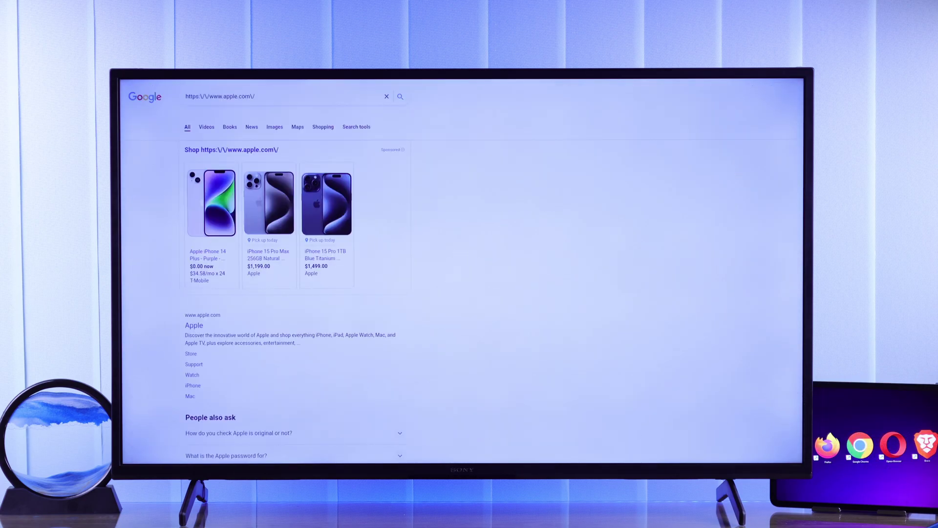
key(Down)
key(Down)
key(Down)
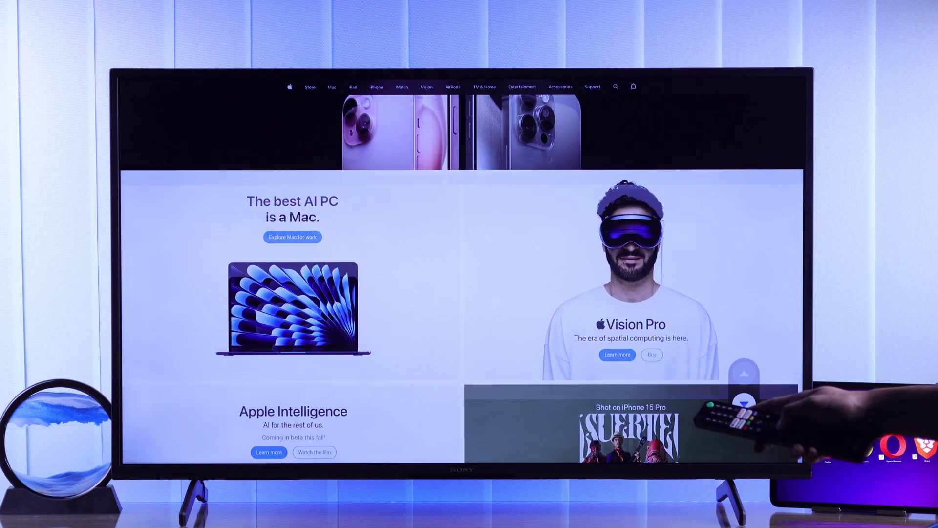